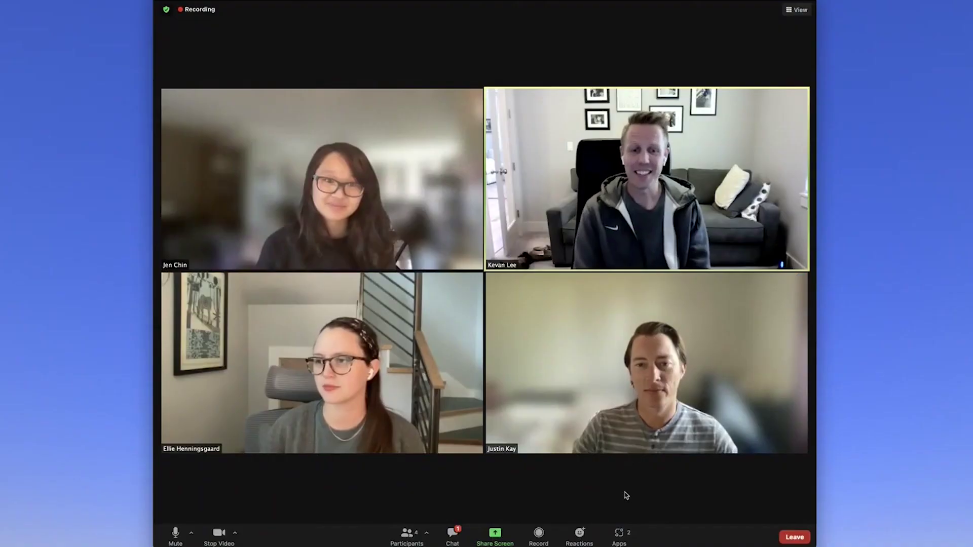
# Step: Launch the Polly app from the meeting's Apps list
pyautogui.click(621, 538)
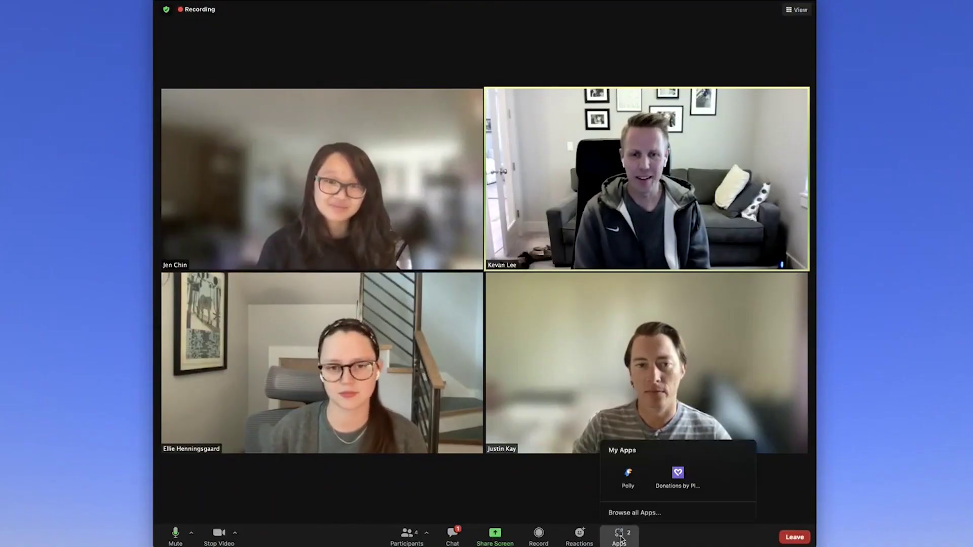
pyautogui.click(628, 476)
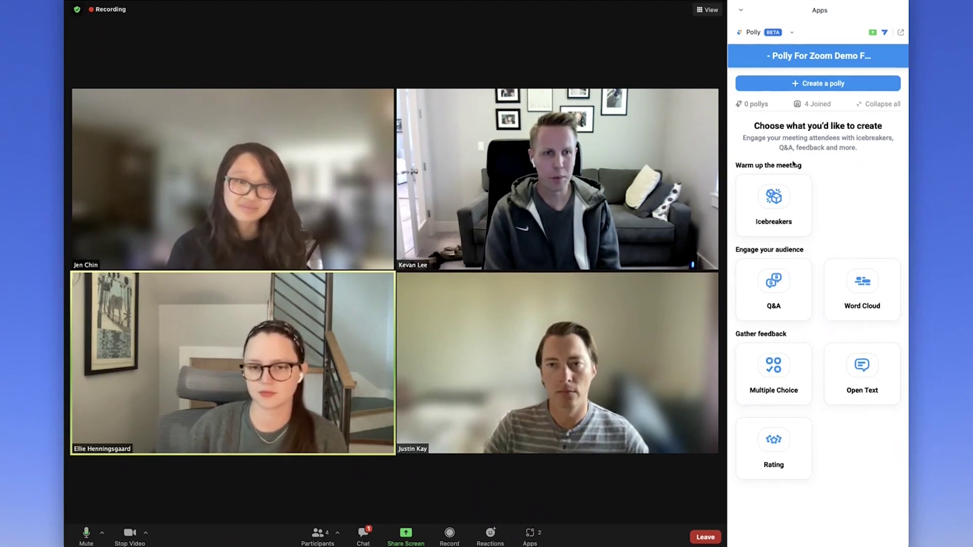
# Step: Shuffle to the icebreaker 'Jazz is just an excuse to play wrong notes.' and send it now
pyautogui.click(773, 203)
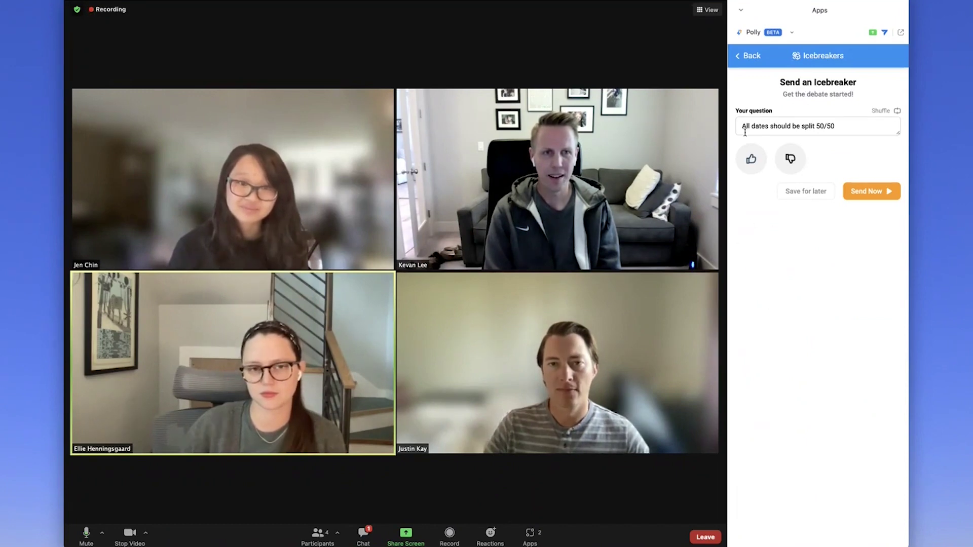
pyautogui.click(883, 111)
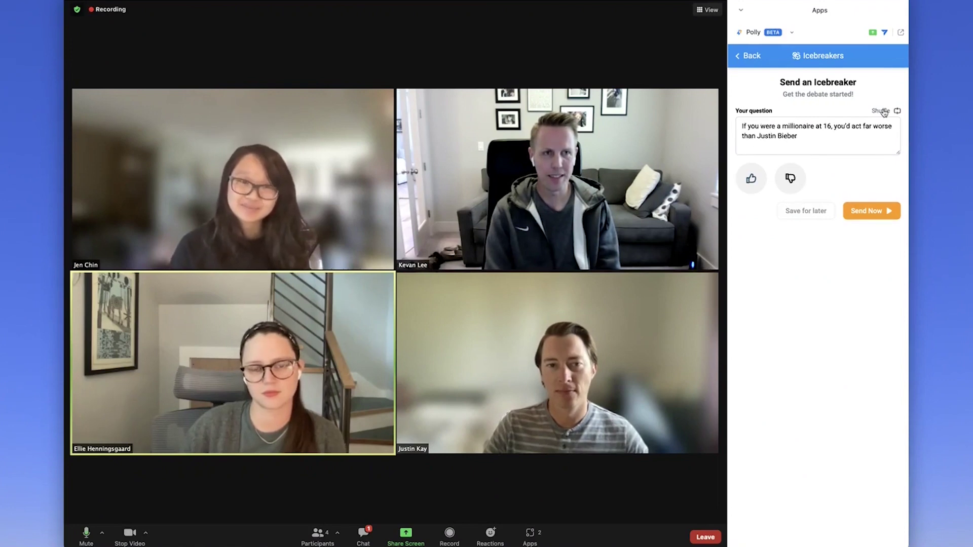
pyautogui.click(883, 111)
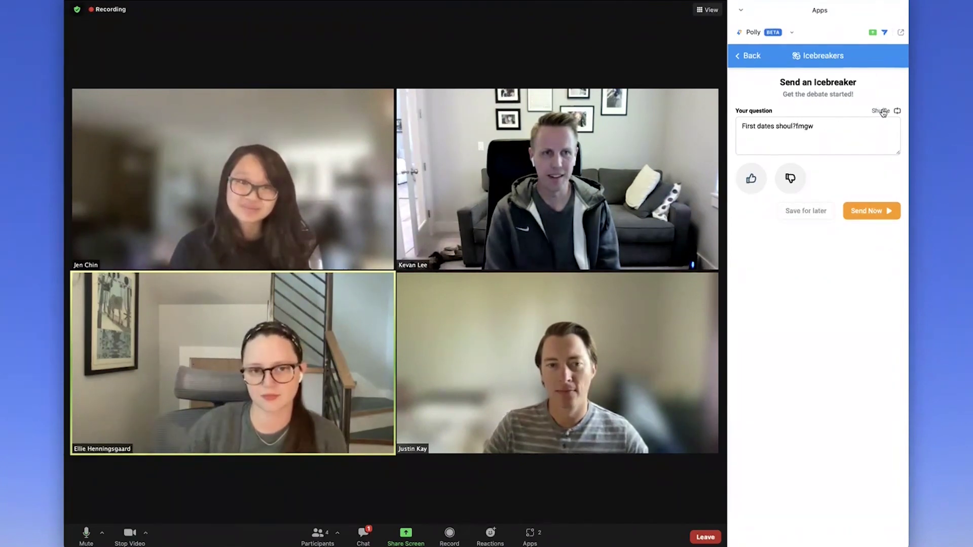
pyautogui.click(883, 111)
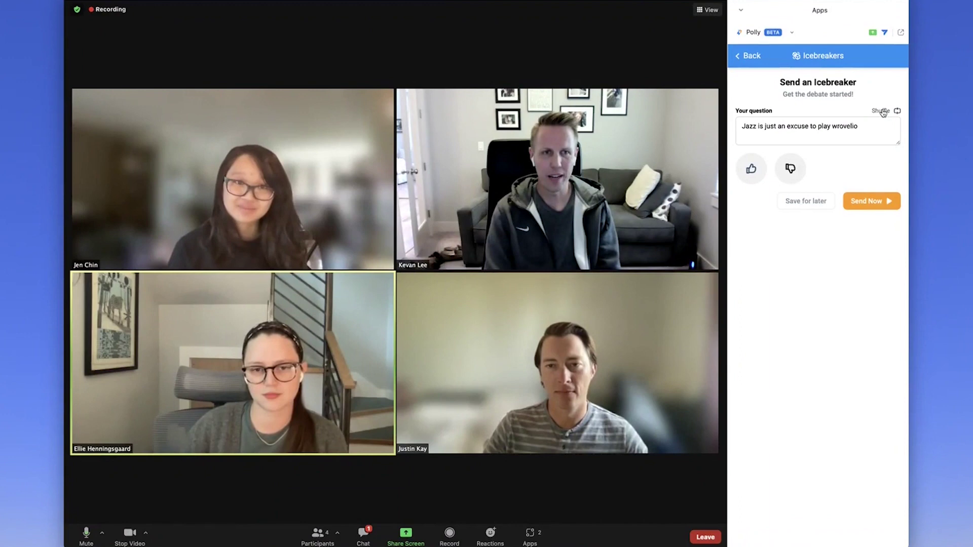
pyautogui.click(869, 203)
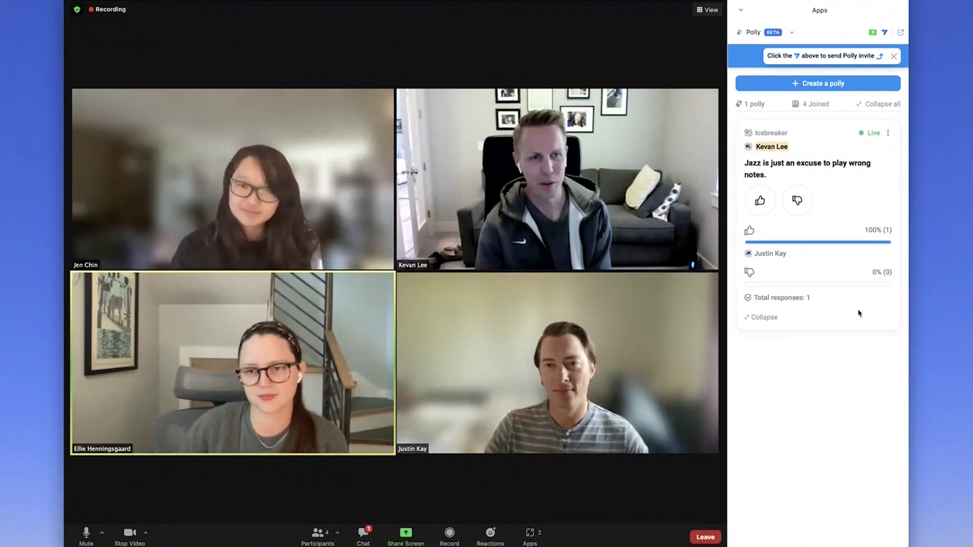
# Step: Launch a new Q&A polly with the attendee message 'Are there any questions'
pyautogui.click(856, 83)
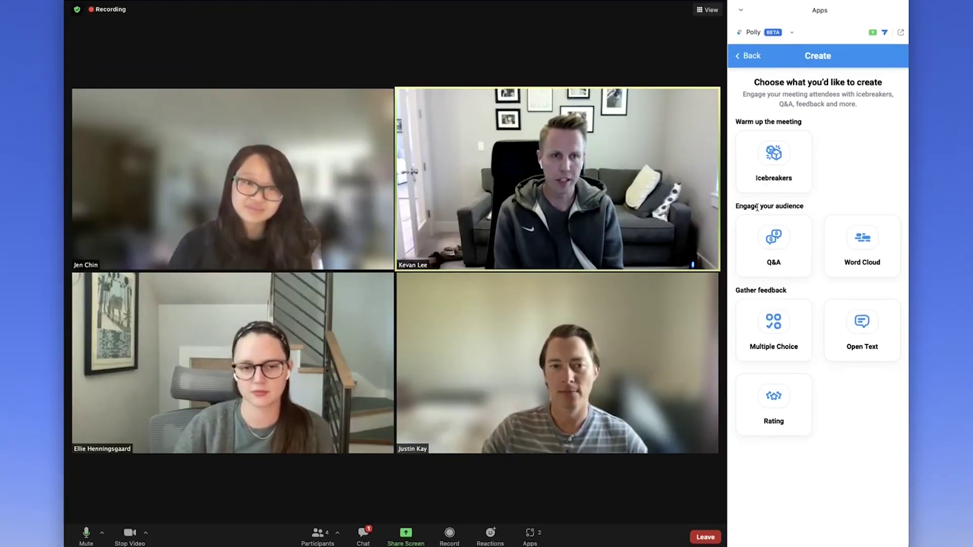
pyautogui.click(779, 245)
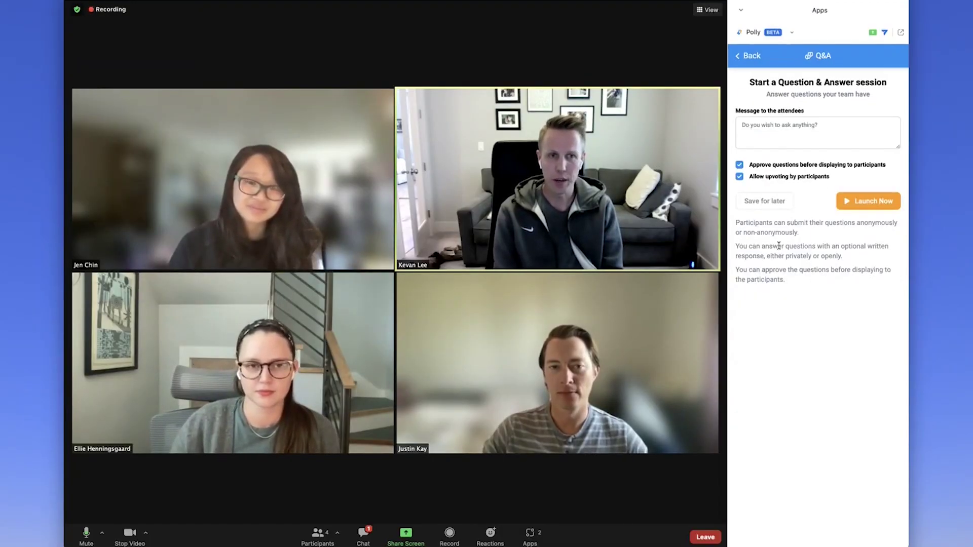
pyautogui.click(785, 125)
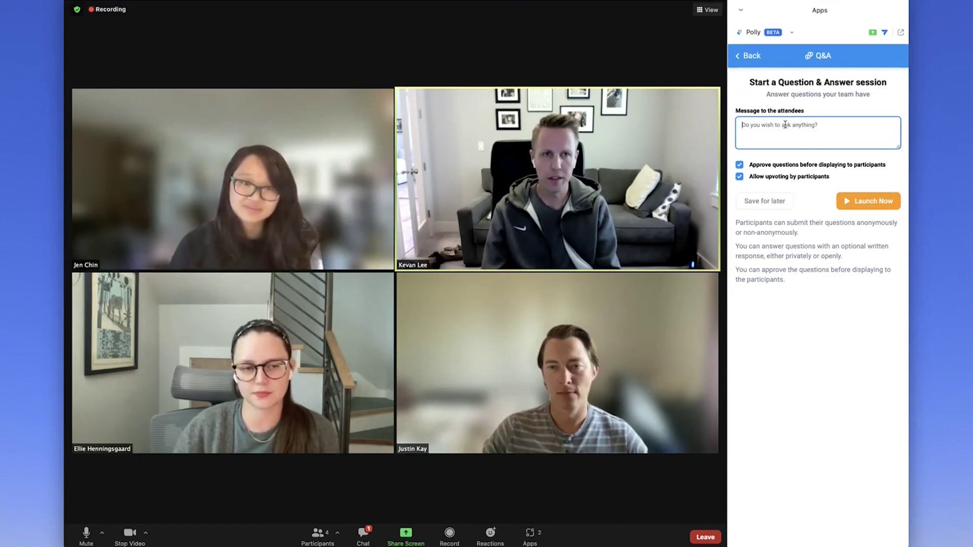
pyautogui.write('Are there a')
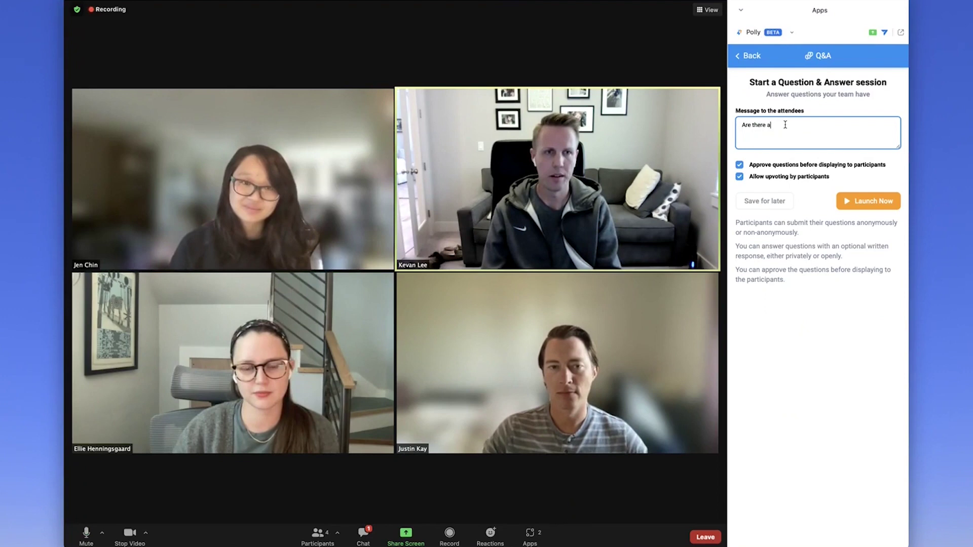
pyautogui.write('ny questions?')
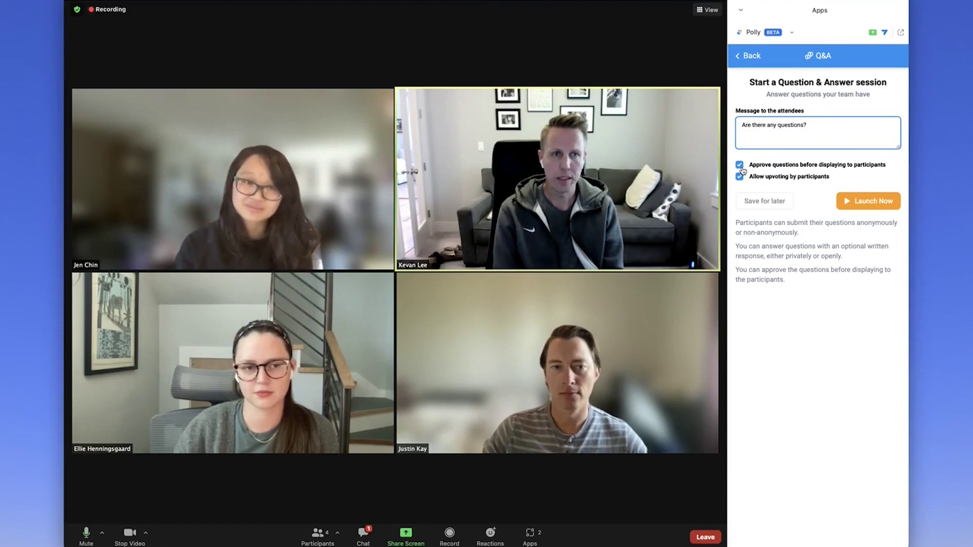
pyautogui.click(868, 205)
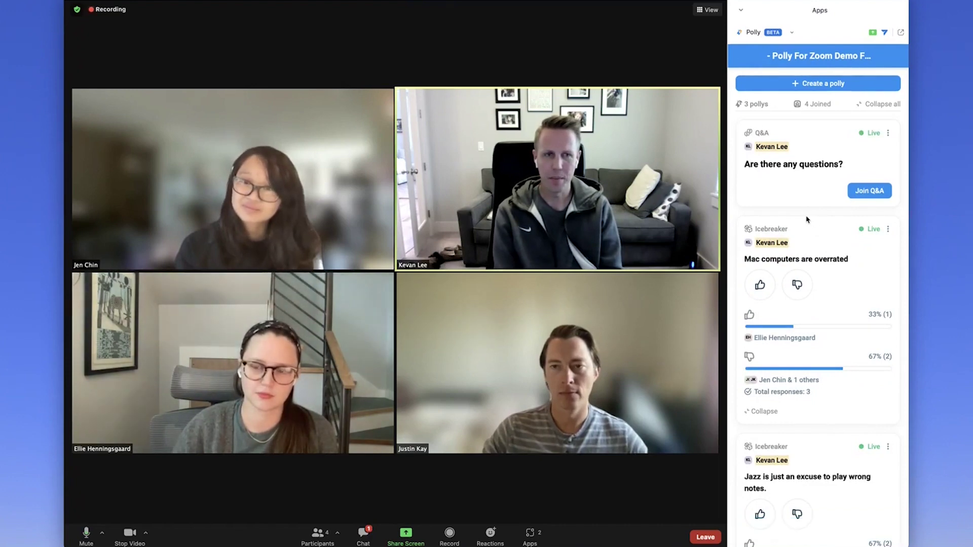
# Step: Join the Q&A and approve both queued questions, including the product roadmap one
pyautogui.click(870, 191)
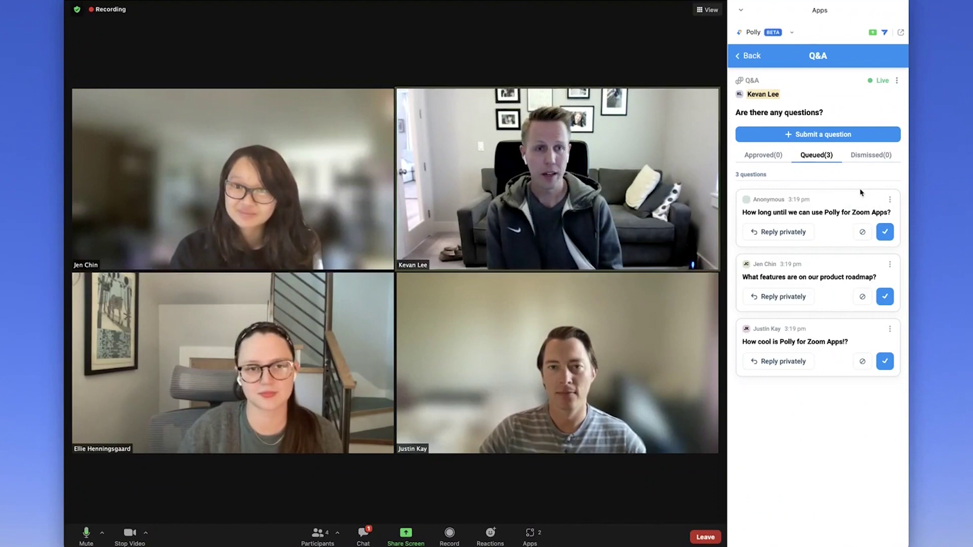
pyautogui.click(885, 234)
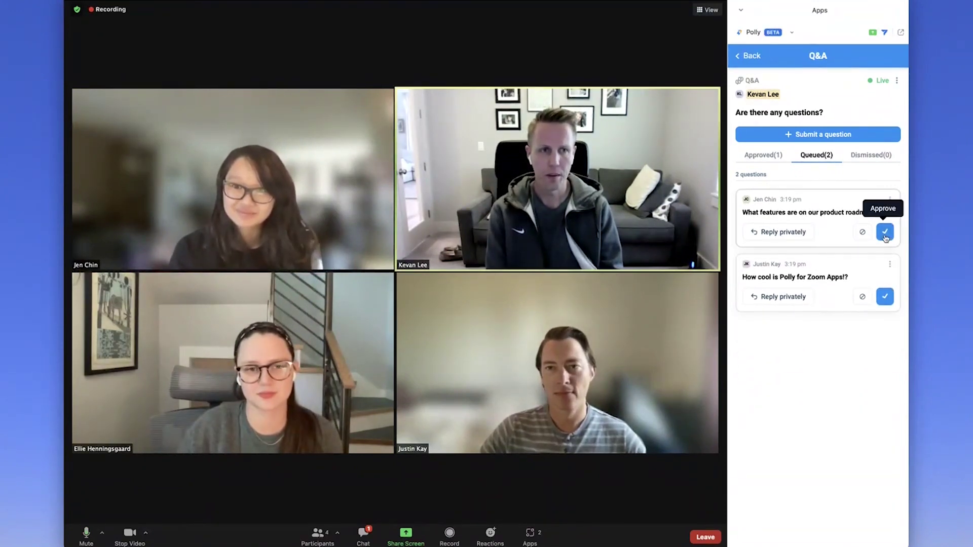
pyautogui.click(885, 233)
# Step: In Approved questions, focus the roadmap question for everyone, then mark it done
pyautogui.click(763, 155)
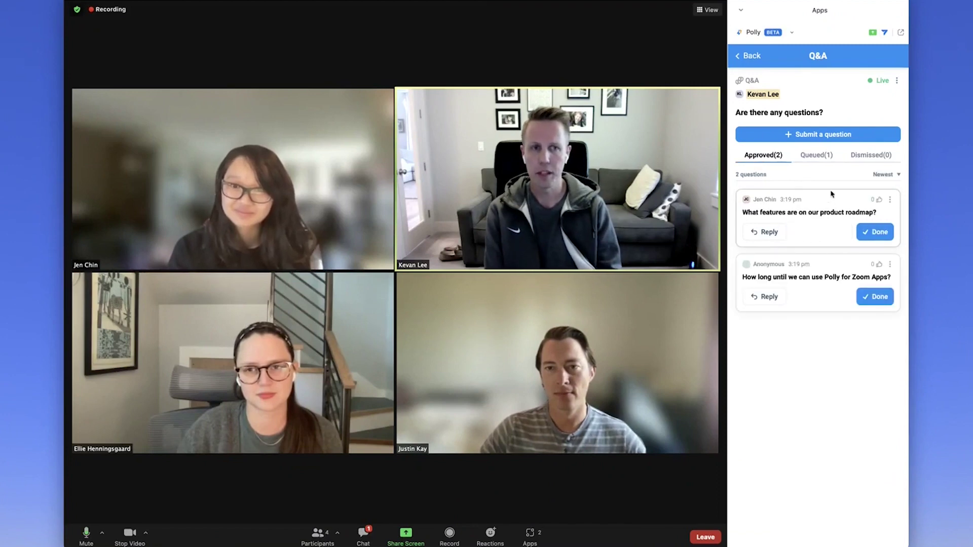
pyautogui.click(890, 200)
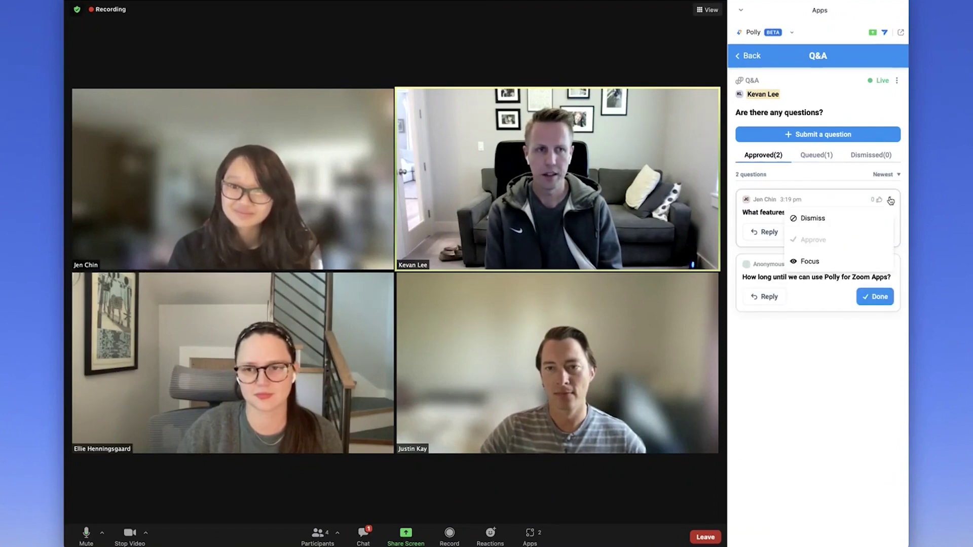
pyautogui.click(829, 262)
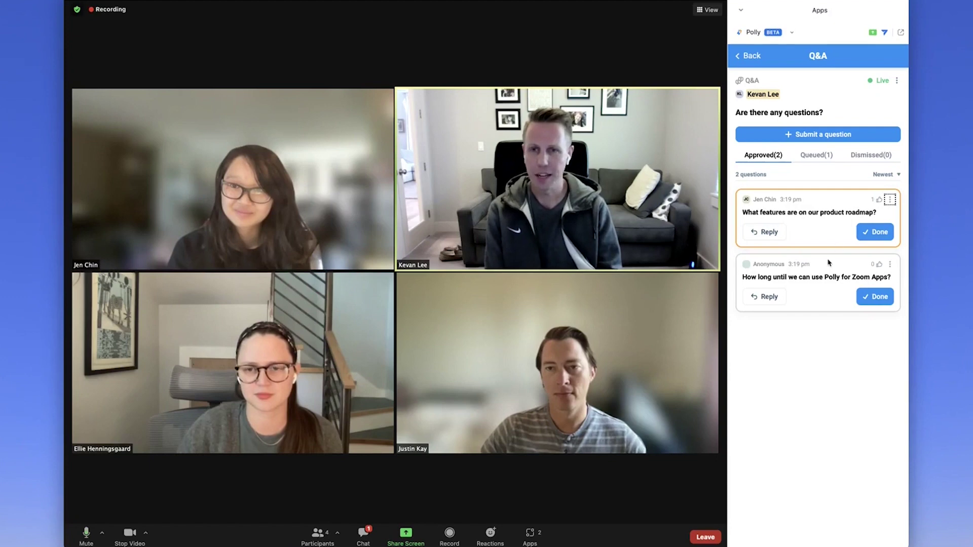
pyautogui.click(890, 199)
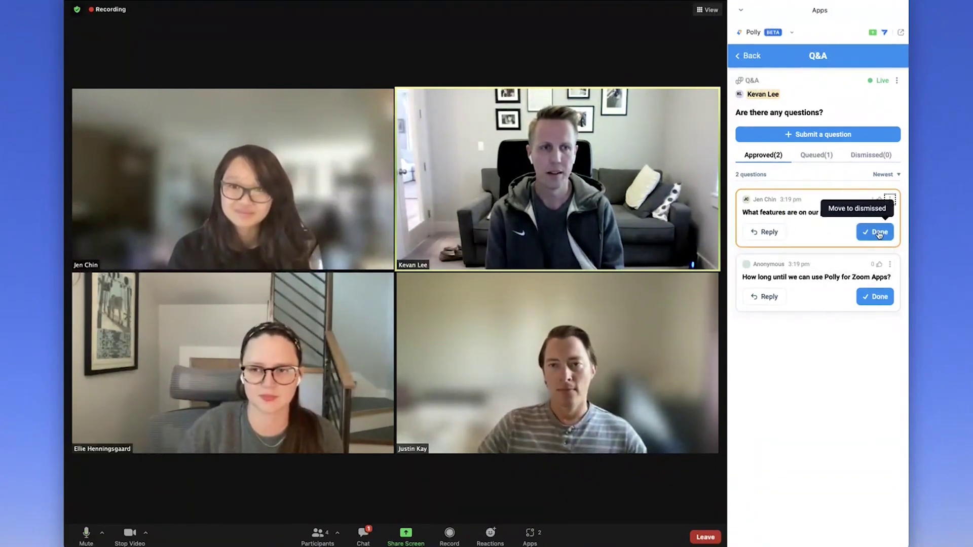
pyautogui.click(879, 234)
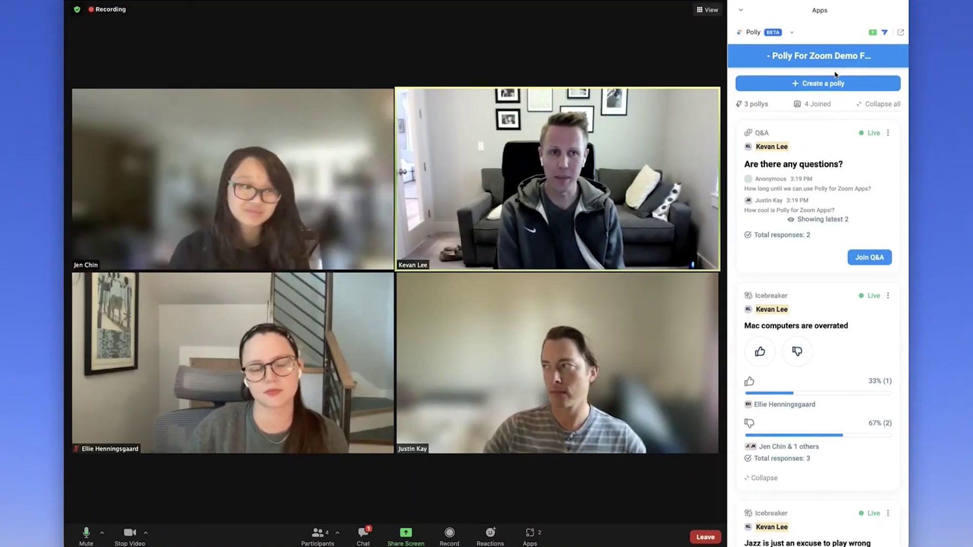
# Step: Send a Rating polly asking 'This meeting was a good use of my time' with Real Time visibility
pyautogui.click(803, 85)
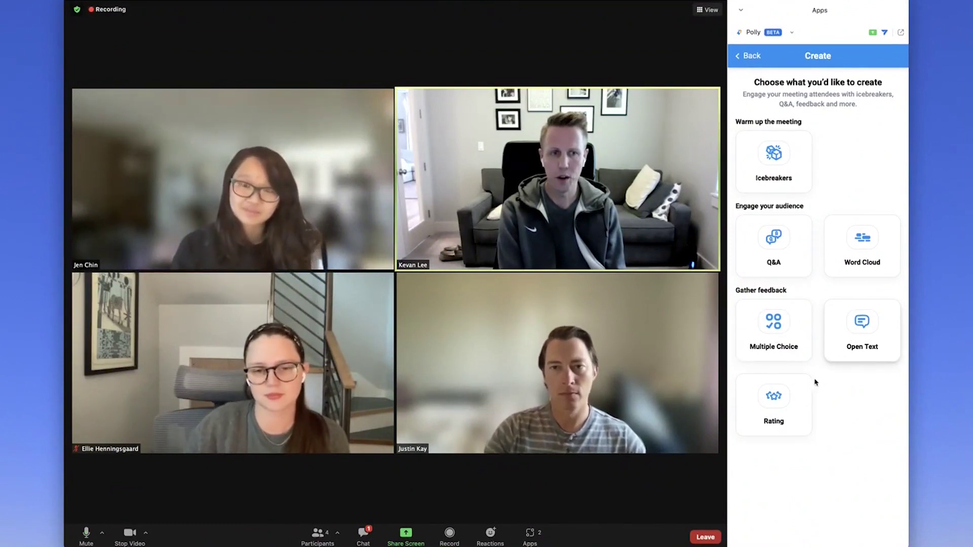
pyautogui.click(772, 402)
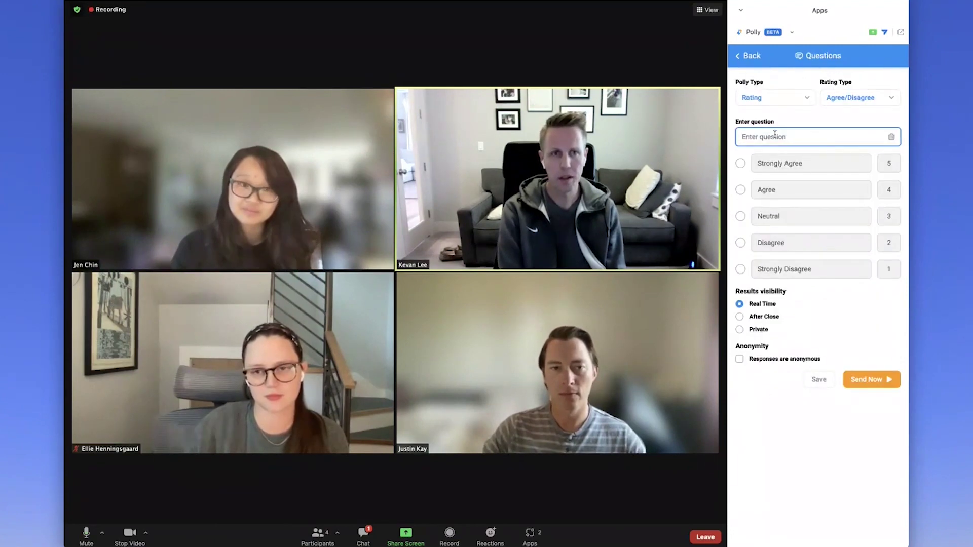
pyautogui.write('Ho')
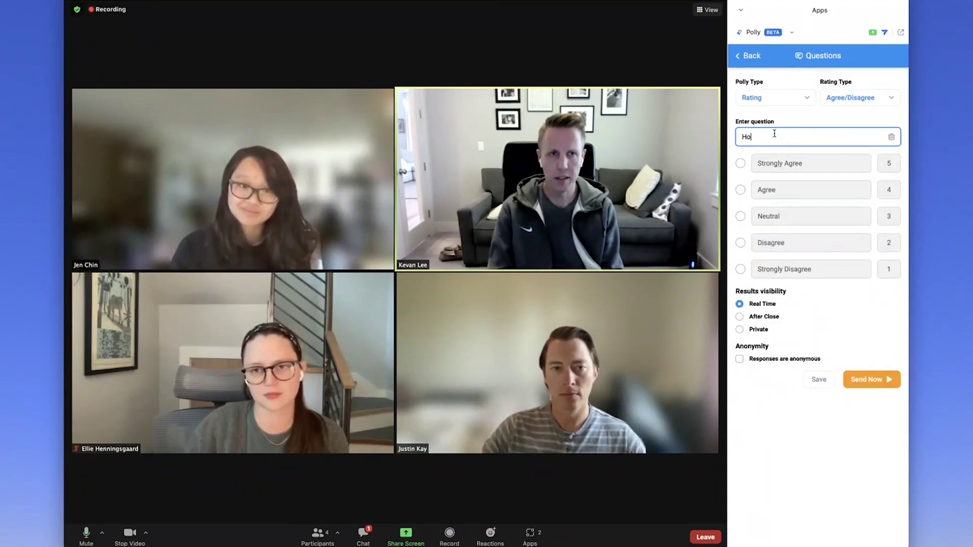
pyautogui.write('w ef')
pyautogui.press('super+a')
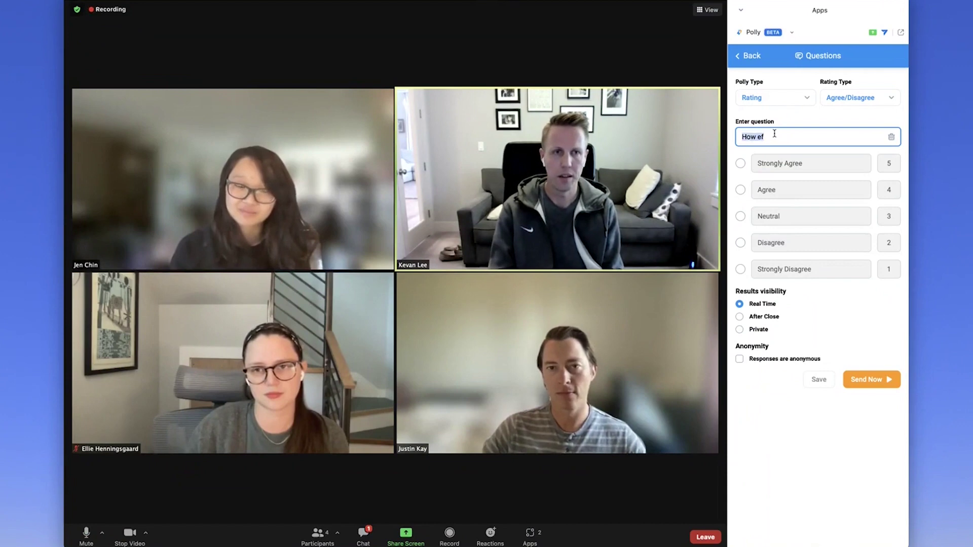
pyautogui.write('This meeting was a go')
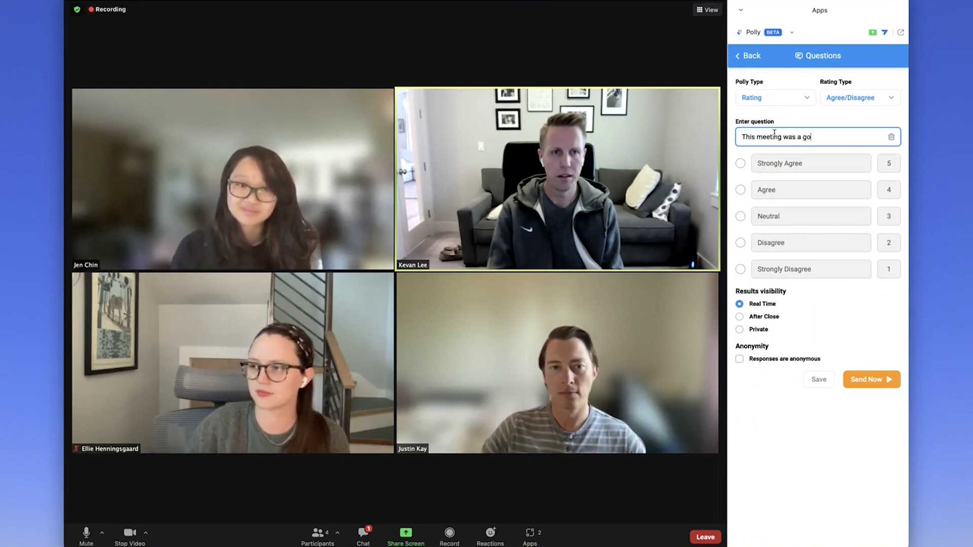
pyautogui.write('od use of my time')
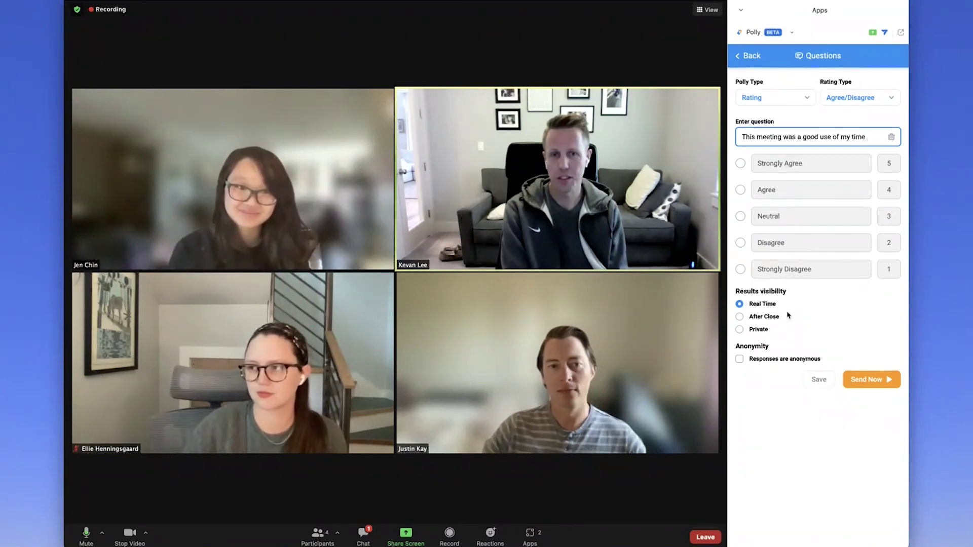
pyautogui.moveTo(759, 327)
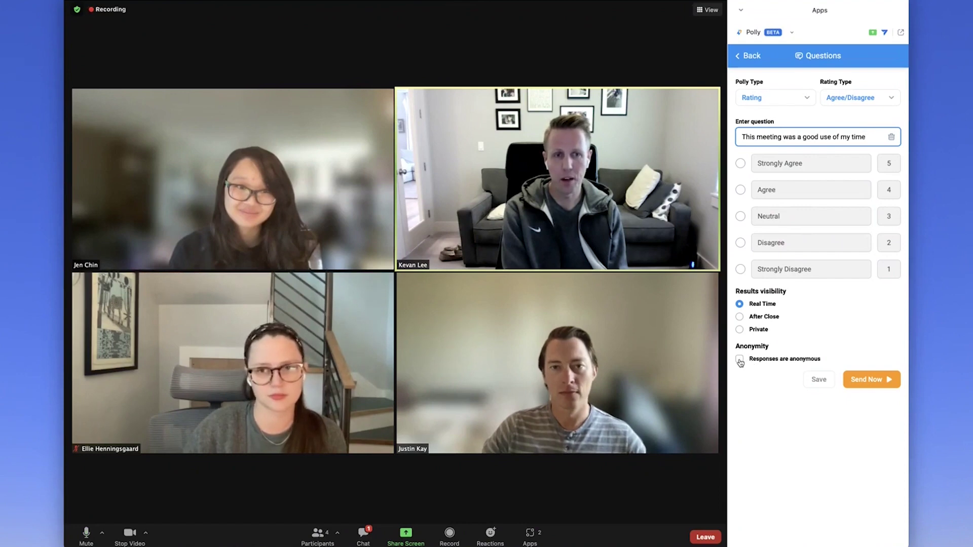
pyautogui.click(868, 382)
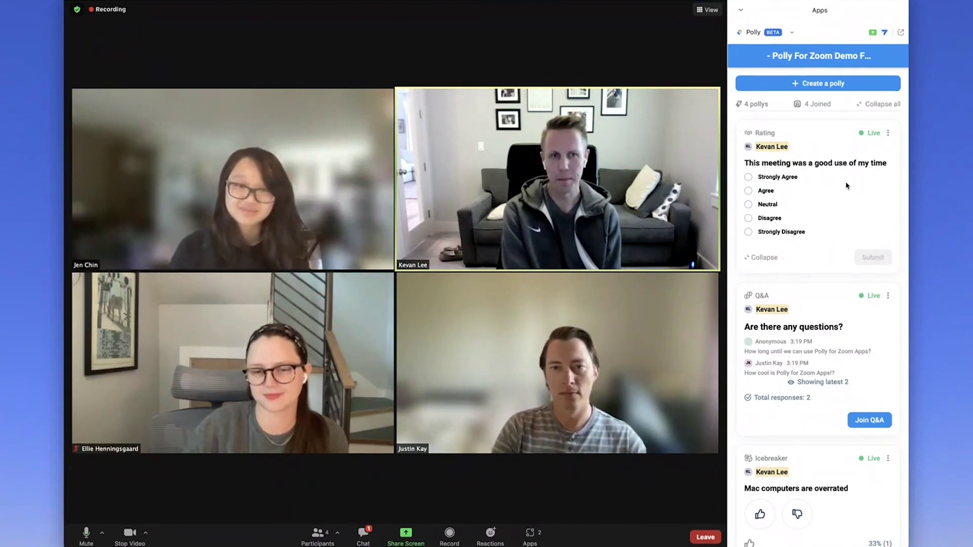
# Step: Vote Strongly Agree on the rating poll and submit to reveal the results
pyautogui.click(845, 180)
pyautogui.click(872, 258)
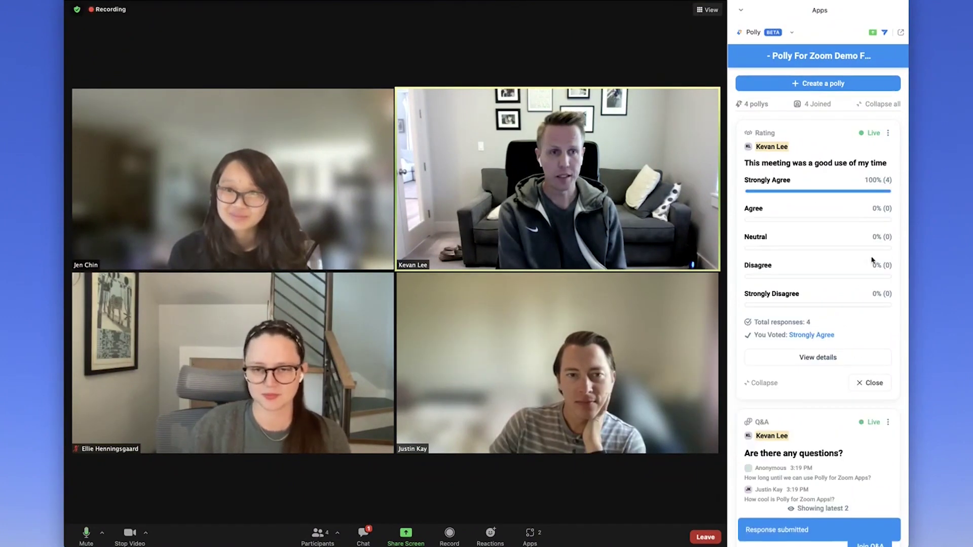